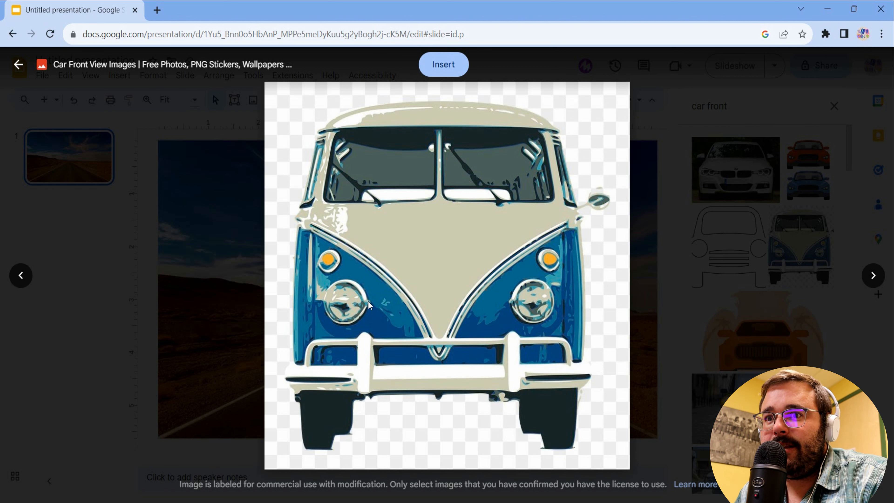
Insert the blue-and-white van front-view image on the slide and search the images for "car front png"
click(444, 64)
click(744, 110)
text(png)
key(Return)
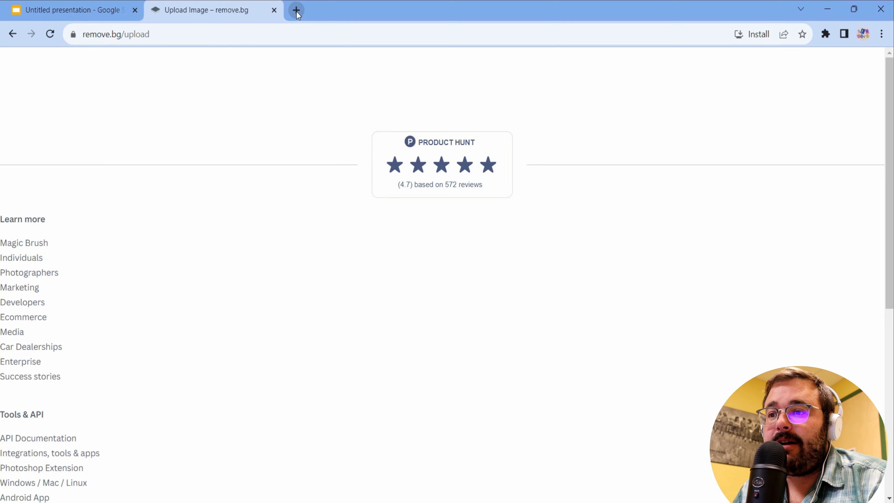
Search Google for "car front" in a new browser tab and copy the image address of the Unsplash BMW photo
click(296, 10)
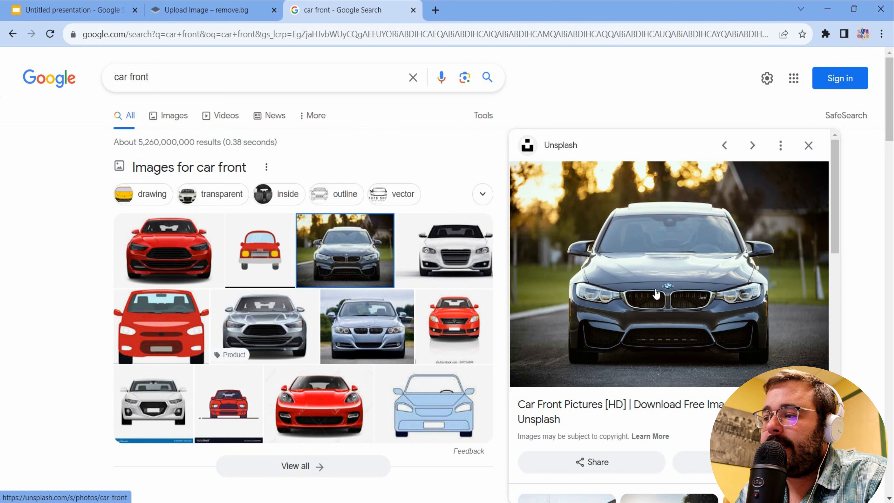
right_click(622, 255)
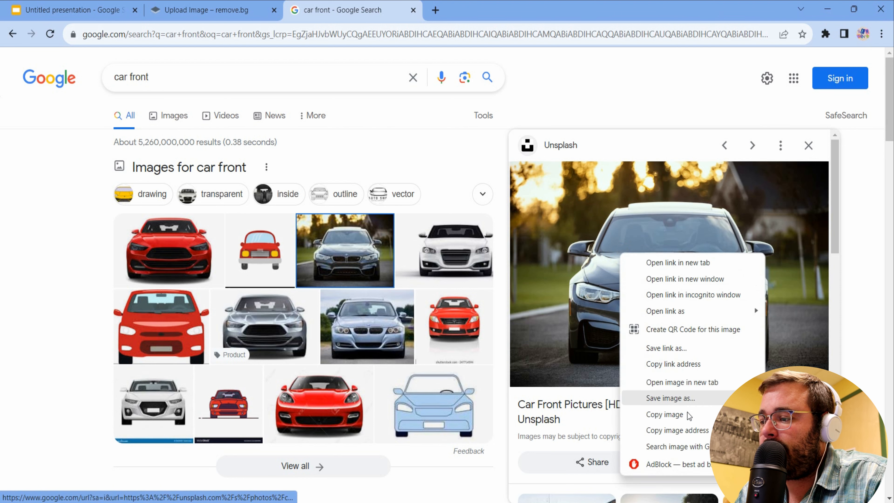
click(700, 434)
Switch to remove.bg, remove the background from the copied front-view car photo, and download the cutout
click(231, 5)
key(ctrl+v)
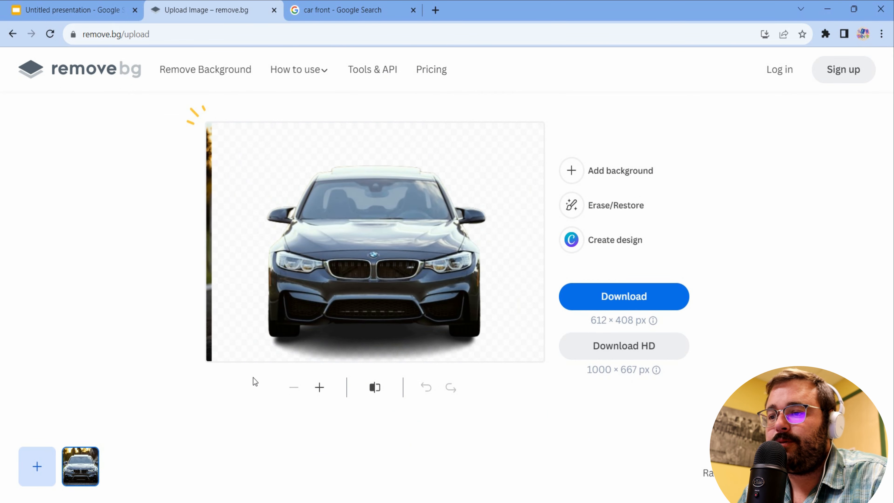
click(633, 302)
Switch to Google Slides, replace the van with the front-view car cutout, and shrink it to a tiny car at the road's vanishing point
click(70, 9)
click(287, 268)
key(Delete)
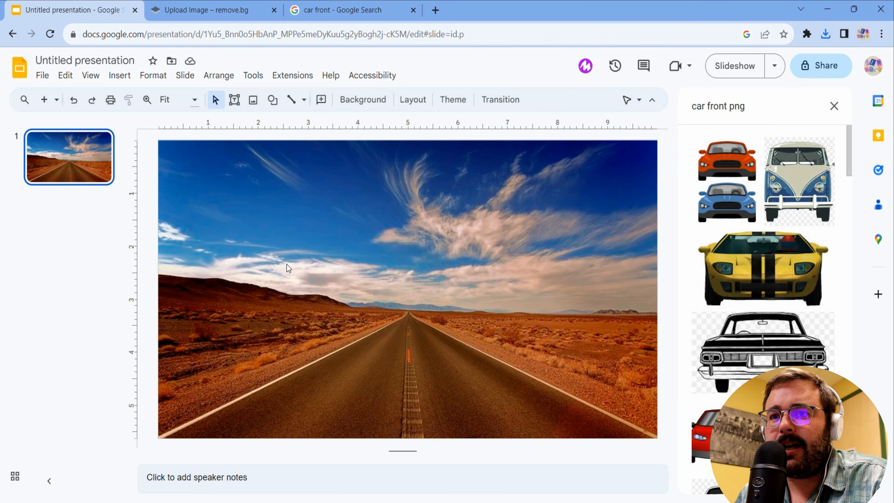
key(ctrl+v)
drag(387, 351, 495, 387)
drag(429, 257, 398, 310)
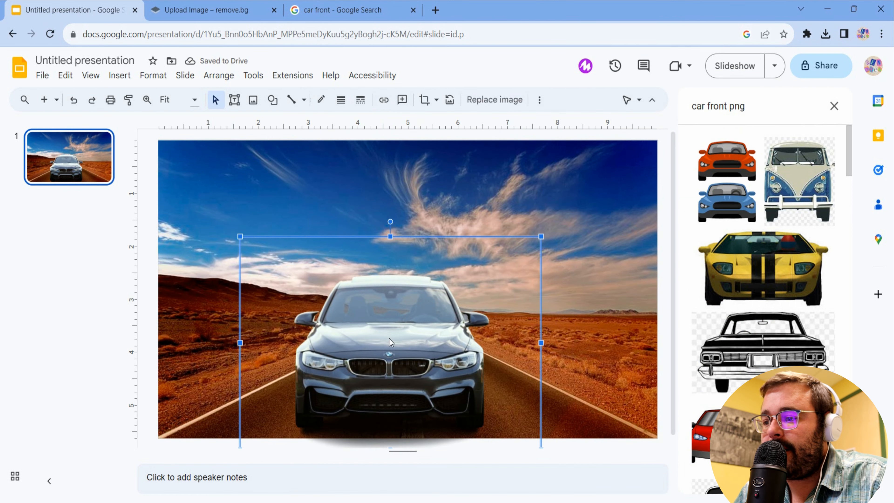
drag(397, 342, 364, 341)
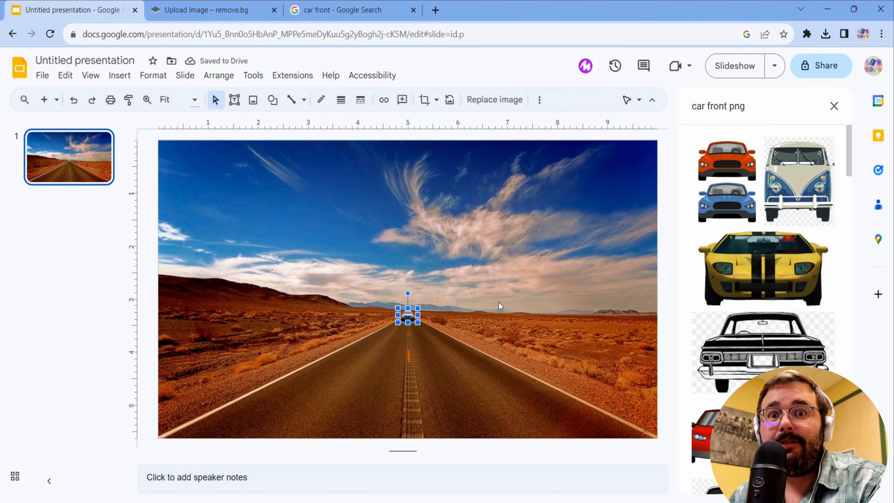
Duplicate slide 1 and make the car on slide 2 slightly larger at the far end of the road
click(81, 161)
key(ctrl+d)
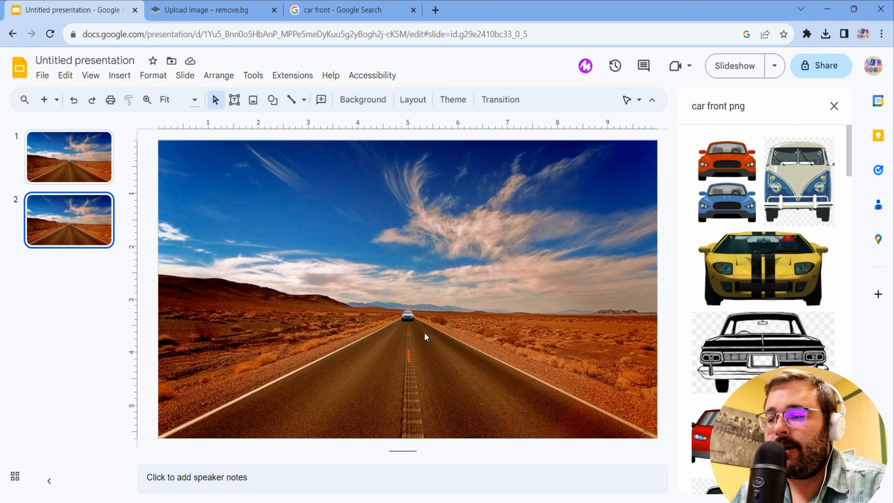
click(70, 168)
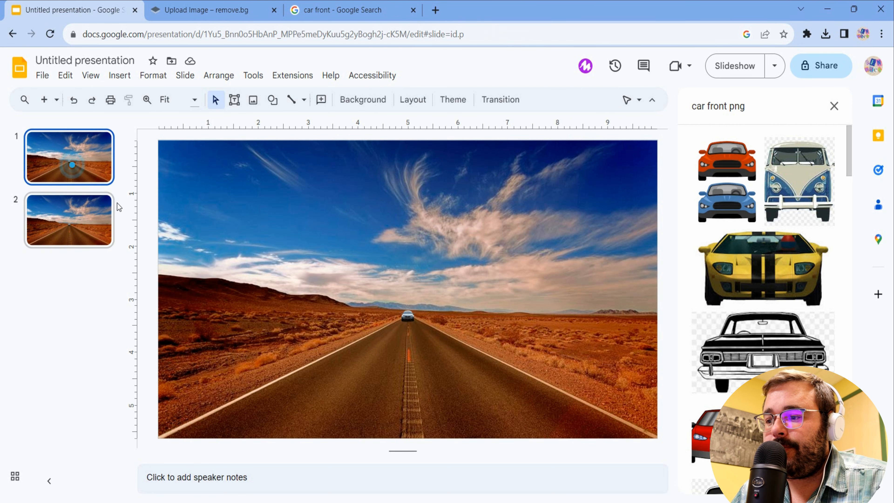
click(94, 224)
click(408, 317)
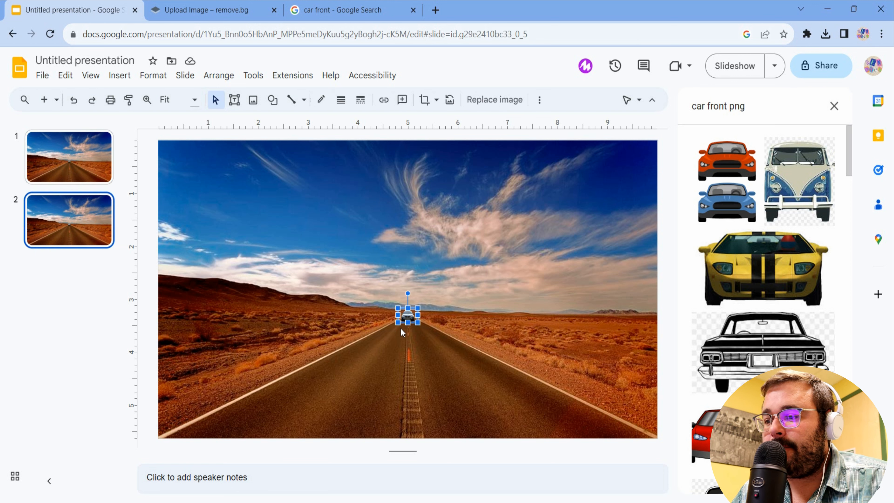
mouse_move(404, 327)
mouse_down()
mouse_move(396, 331)
mouse_move(414, 324)
mouse_up()
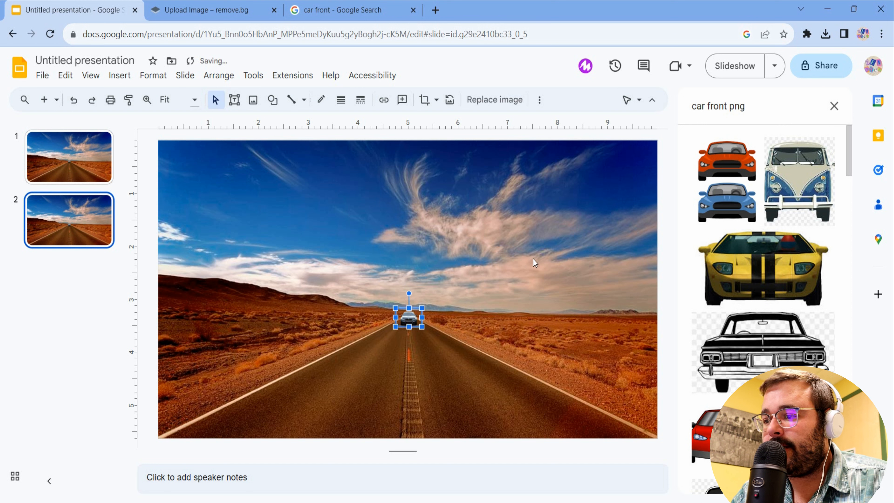
Duplicate slide 2, enlarge the car a little on slide 3, and nudge it left
right_click(76, 224)
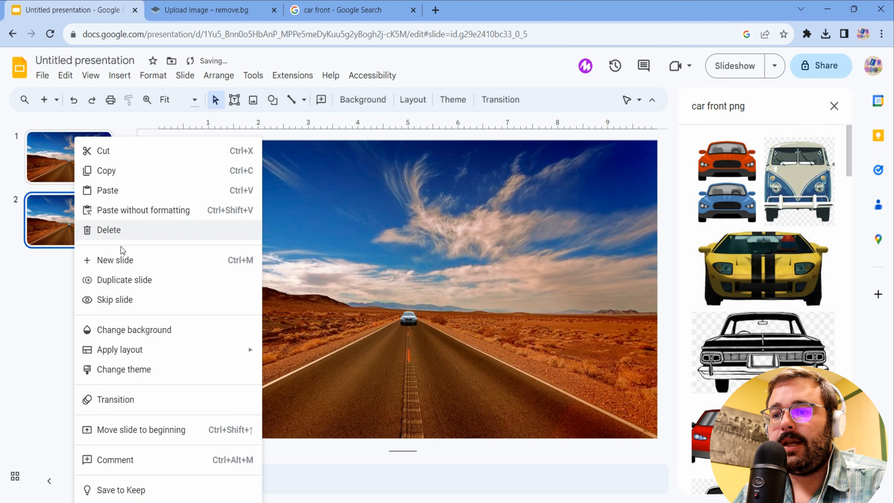
click(136, 283)
click(412, 325)
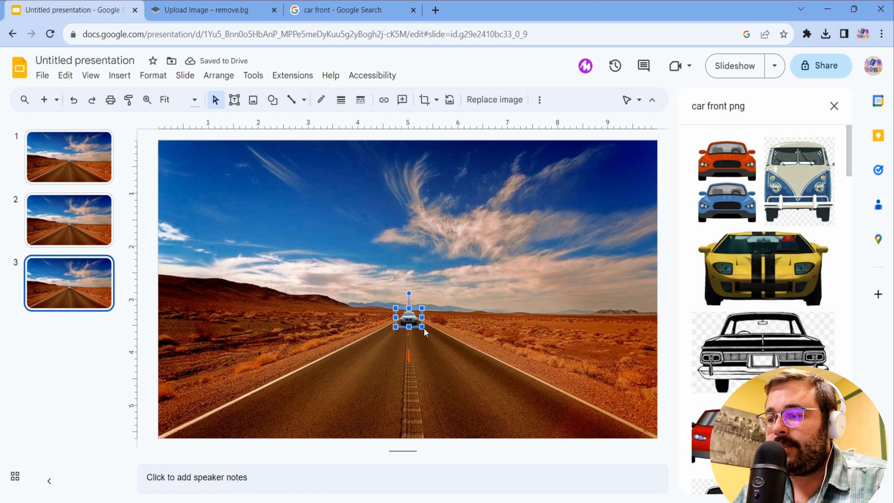
mouse_move(400, 331)
mouse_down()
mouse_move(389, 339)
mouse_move(416, 330)
mouse_up()
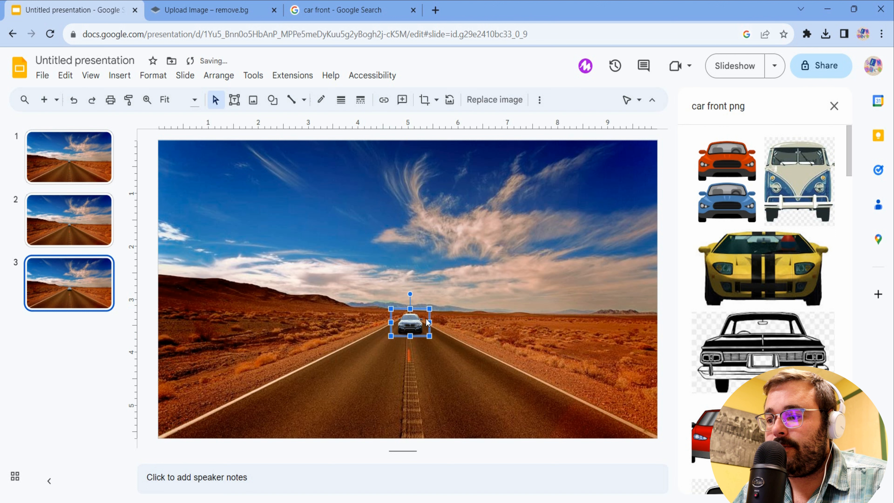
key(Left)
key(Left)
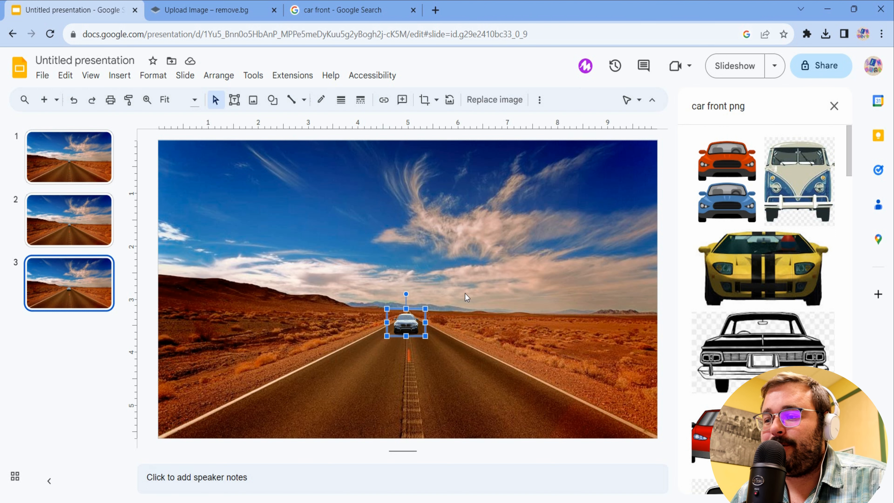
Continue duplicating the newest slide up to slide 9, making the car larger and nearer along the road each time
right_click(72, 291)
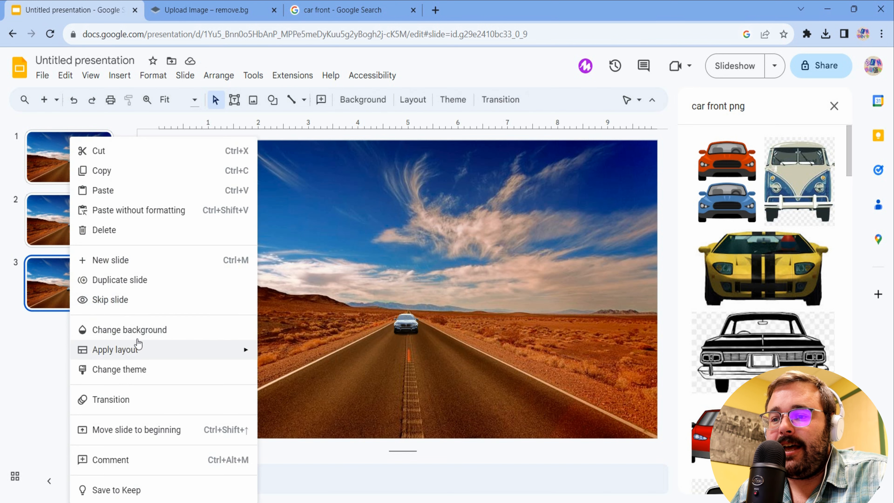
click(120, 280)
right_click(58, 344)
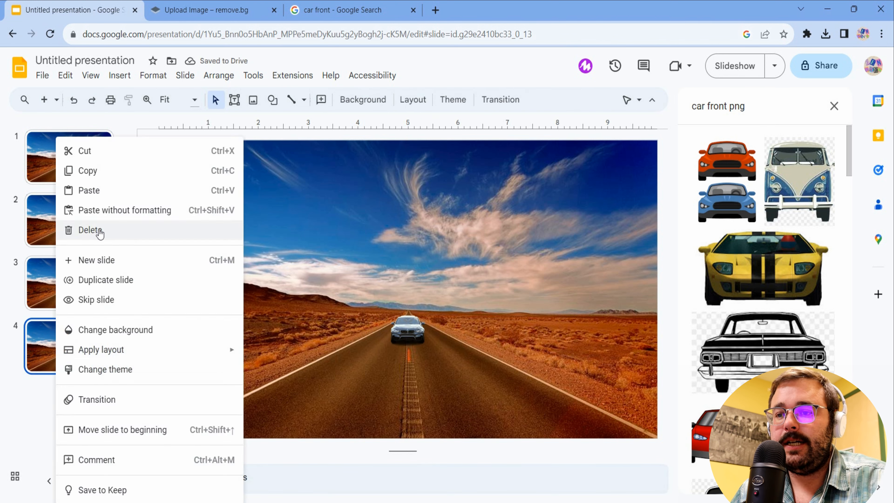
click(120, 279)
right_click(76, 408)
click(119, 280)
Duplicate slide 9 and enlarge the car on slide 10 until it reaches the slide's lower edge, centred on the road
click(73, 433)
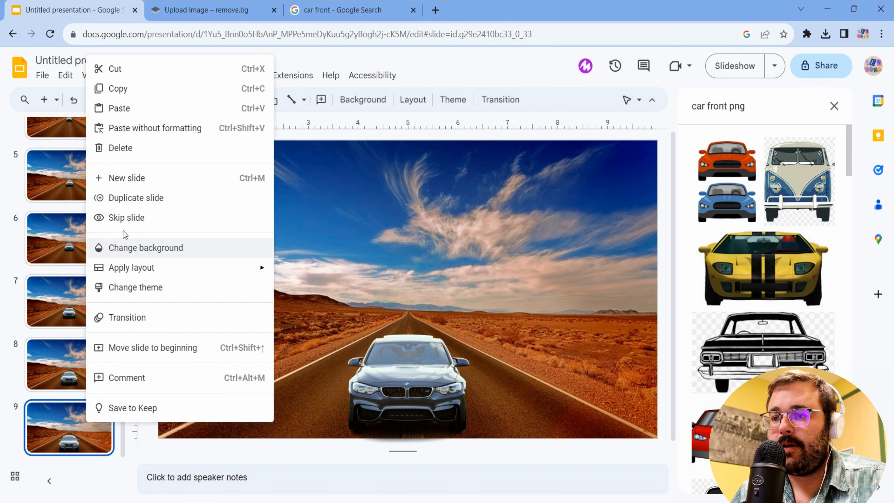
click(135, 196)
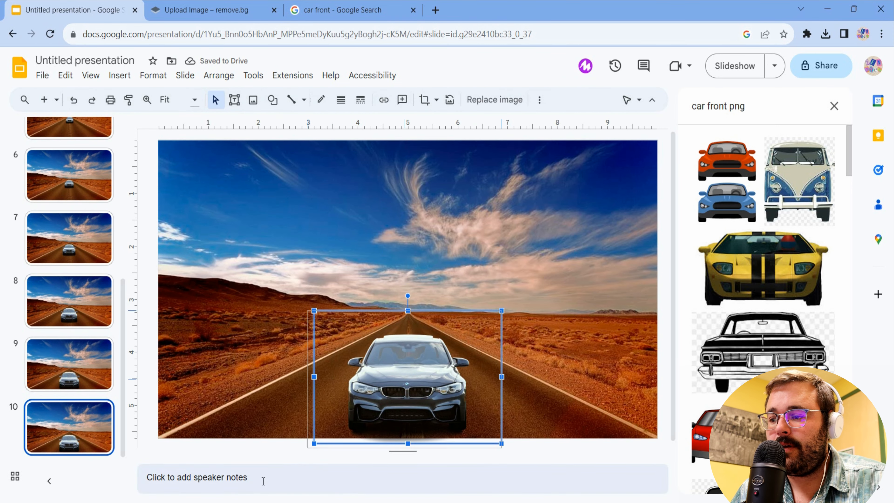
drag(264, 482, 262, 482)
drag(361, 396, 388, 375)
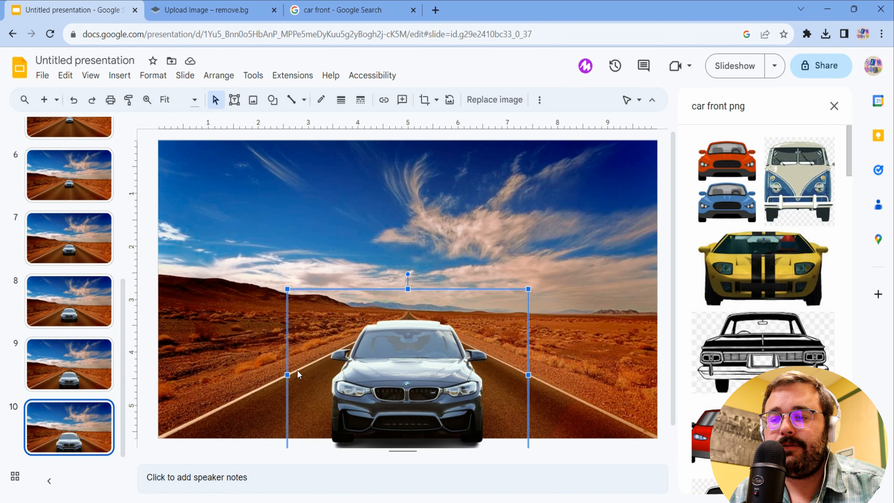
Duplicate slide 10 and adjust the car's placement on the road on slide 11
right_click(86, 426)
click(148, 200)
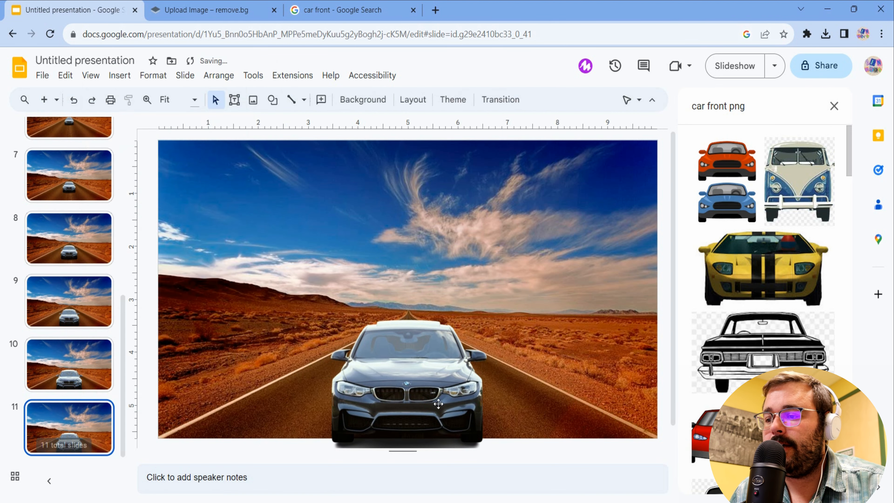
drag(443, 375, 438, 375)
Duplicate slide 11, enlarge the car on slide 12, and shift it down so its lower part runs off the slide
right_click(58, 430)
click(133, 206)
drag(272, 275, 170, 203)
drag(388, 335, 428, 412)
Duplicate slide 12 and enlarge the car on slide 13 until its image frame spans nearly the full slide width
right_click(71, 424)
click(152, 200)
drag(600, 278, 638, 289)
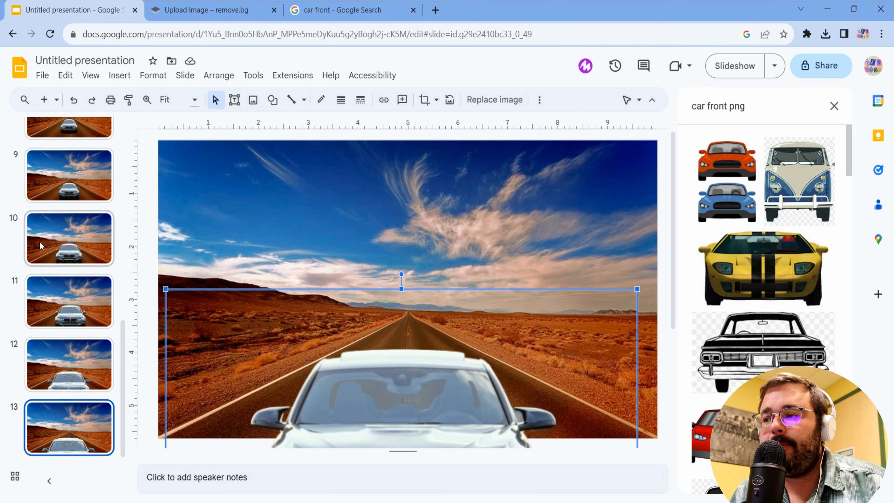
Play the slideshow from slide 1 to check the approaching-car animation, and exit it
scroll(35, 246, up, 10)
click(67, 157)
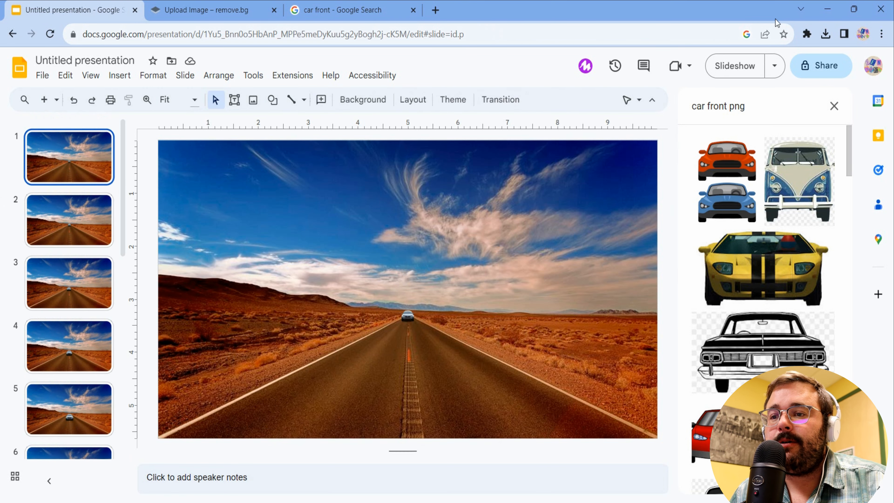
click(736, 66)
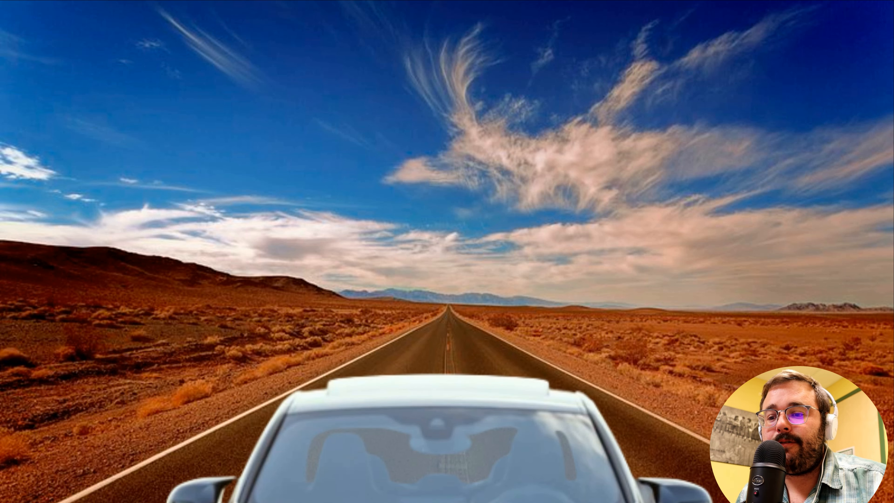
key(Escape)
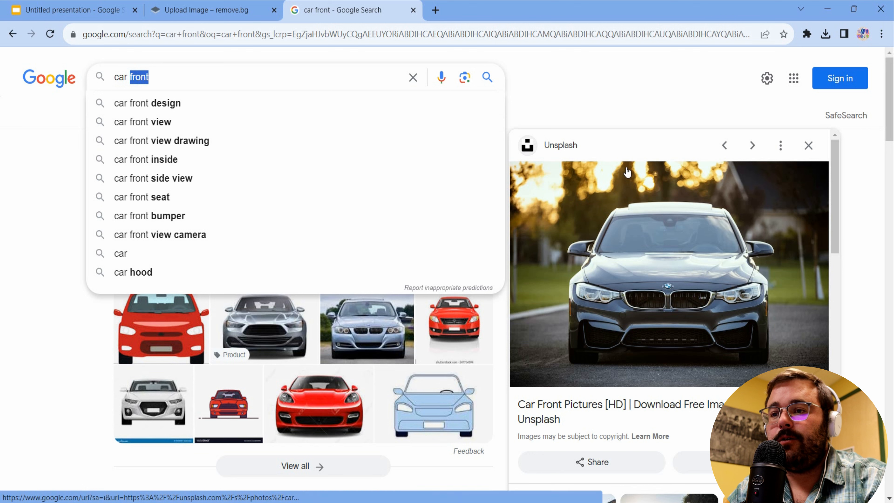
Search Google for "car back bmw" and copy the image address of the Shutterstock photo of the dark BMW 320d
text(back)
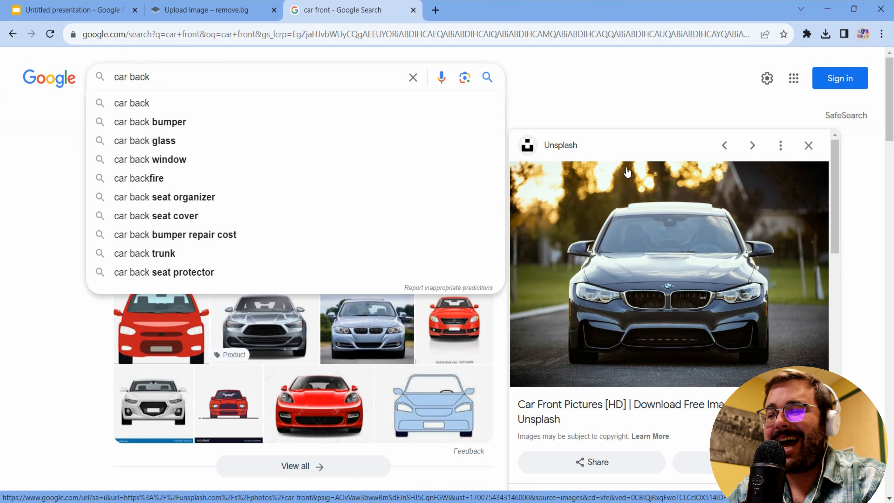
text( bmw)
key(Return)
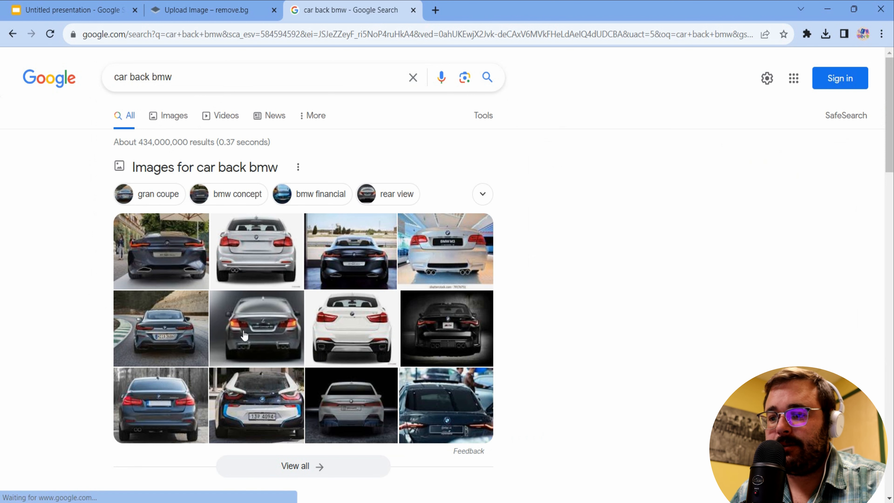
click(164, 400)
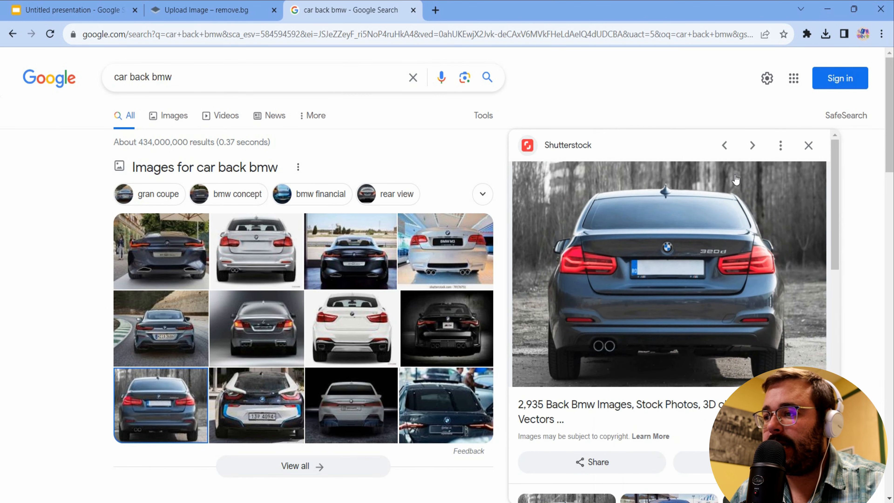
right_click(688, 269)
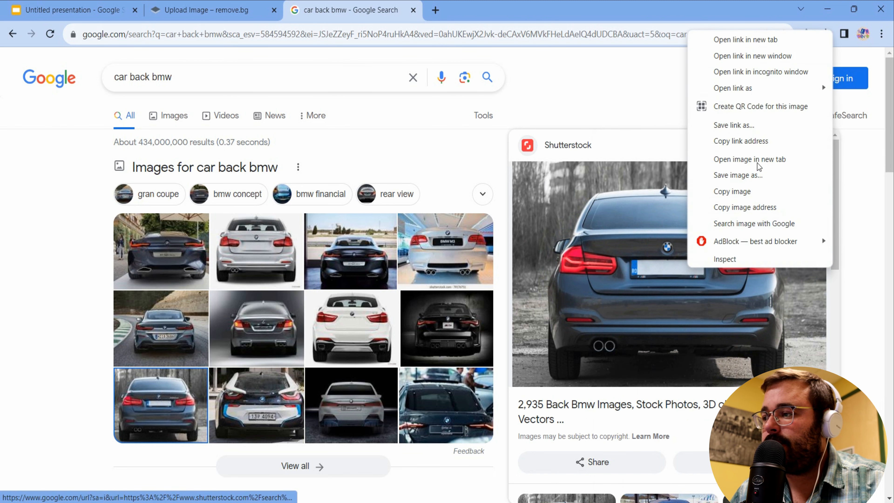
click(745, 207)
Remove the background from the copied rear-view car photo in remove.bg and return to Google Slides
click(236, 8)
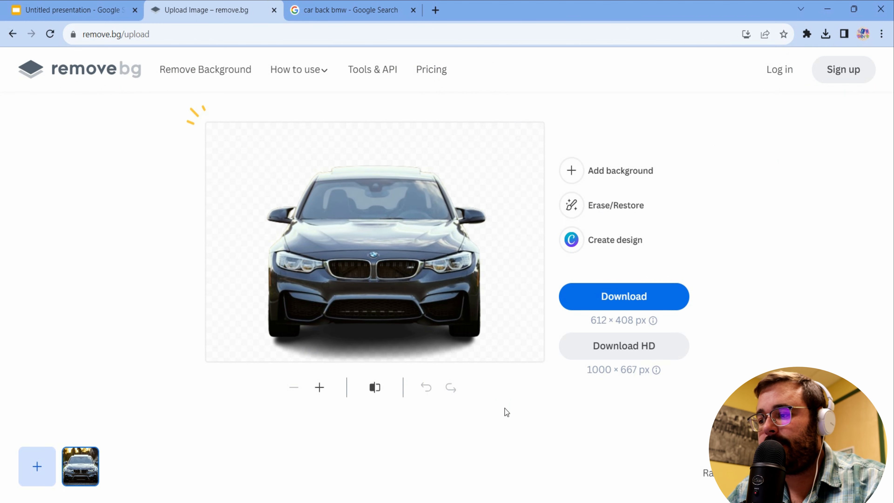
key(ctrl+v)
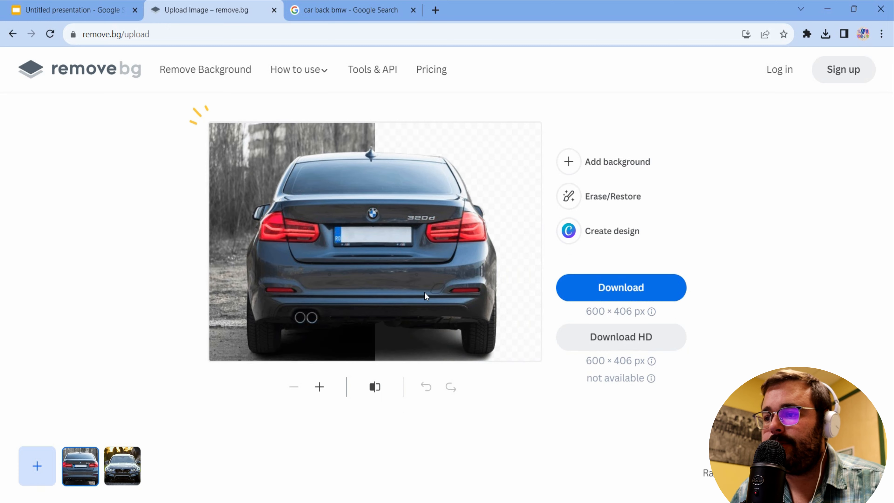
key(ctrl+Page_Up)
On slide 14, place the gray rock from the "rock png" image search as a small obstacle at the far end of the road
click(66, 361)
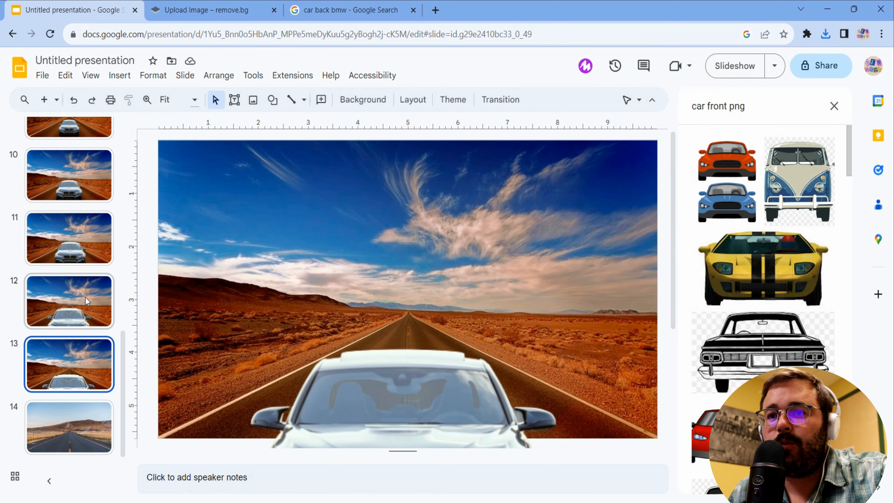
click(69, 422)
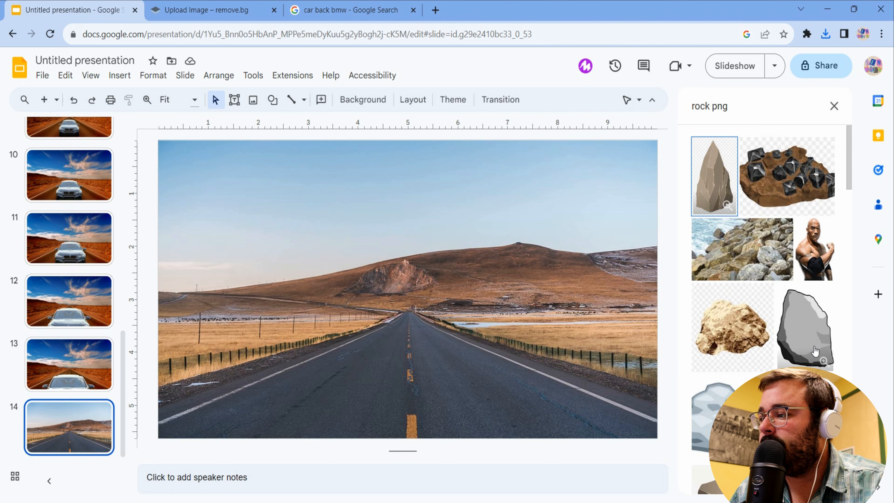
drag(790, 339, 440, 317)
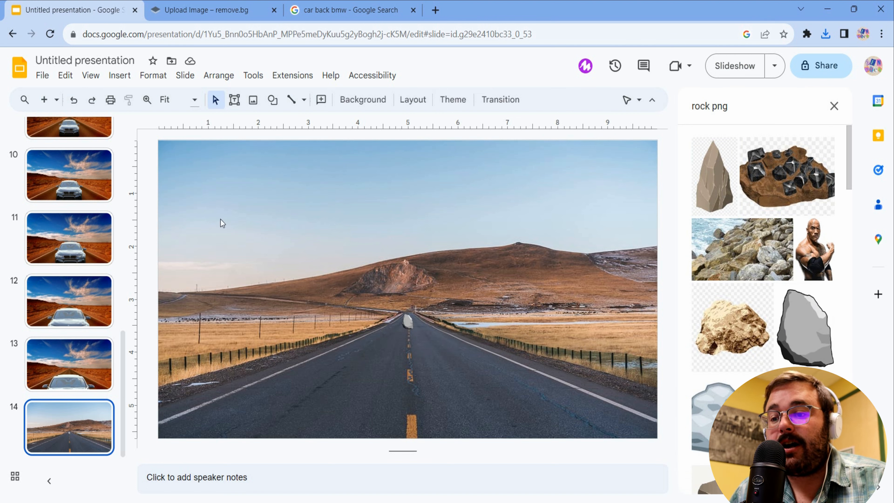
Paste the background-free rear-view car onto slide 14, enlarge it and position it low on the road, partly beyond the slide's lower edge
key(ctrl+v)
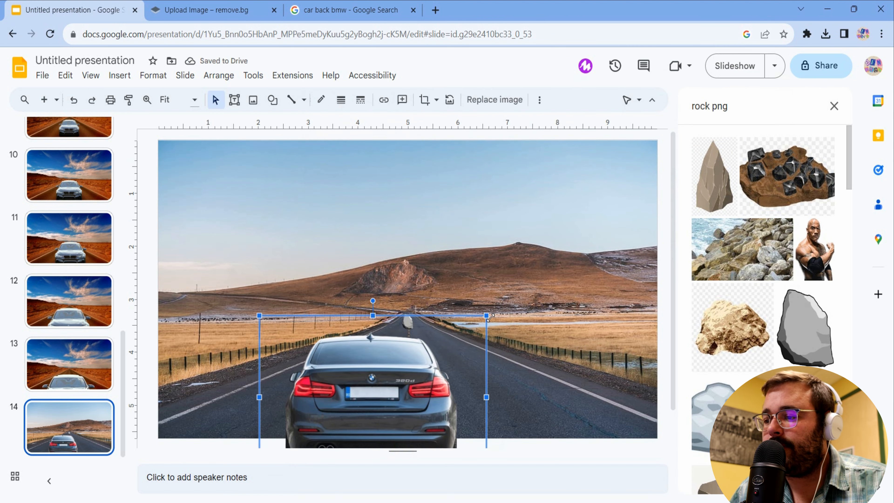
drag(487, 316, 647, 198)
drag(492, 346, 453, 433)
drag(453, 433, 438, 446)
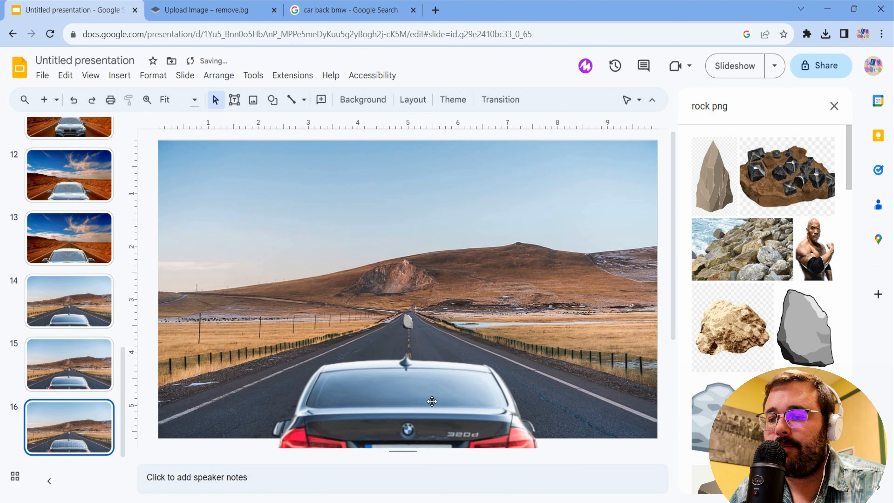
Keep duplicating the last slide up to slide 35, shrinking the rear-view car and moving it toward the rock a little on each copy
right_click(84, 428)
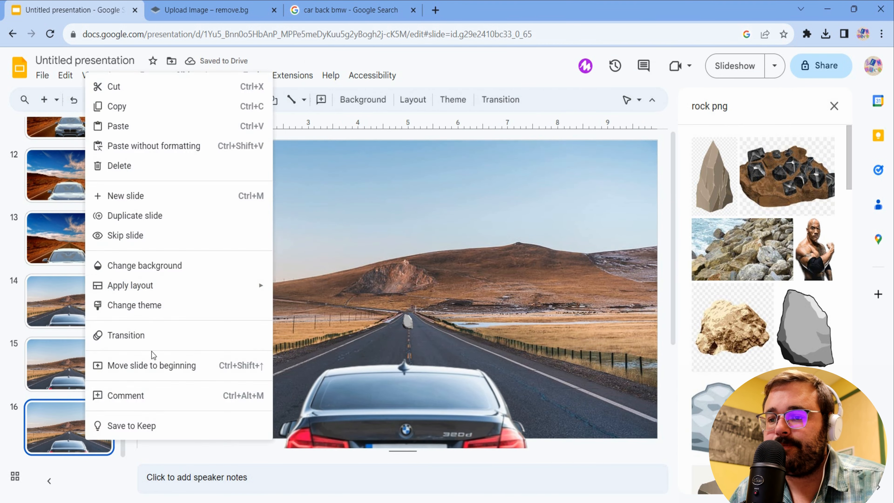
click(275, 442)
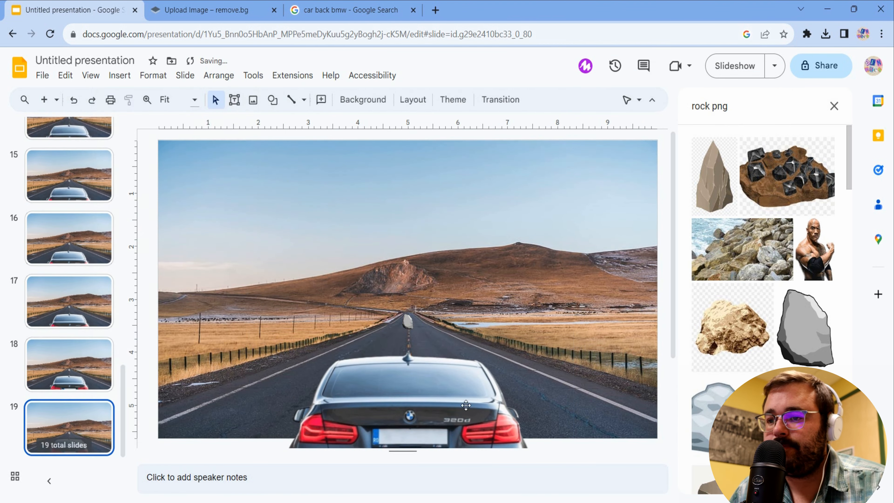
right_click(70, 428)
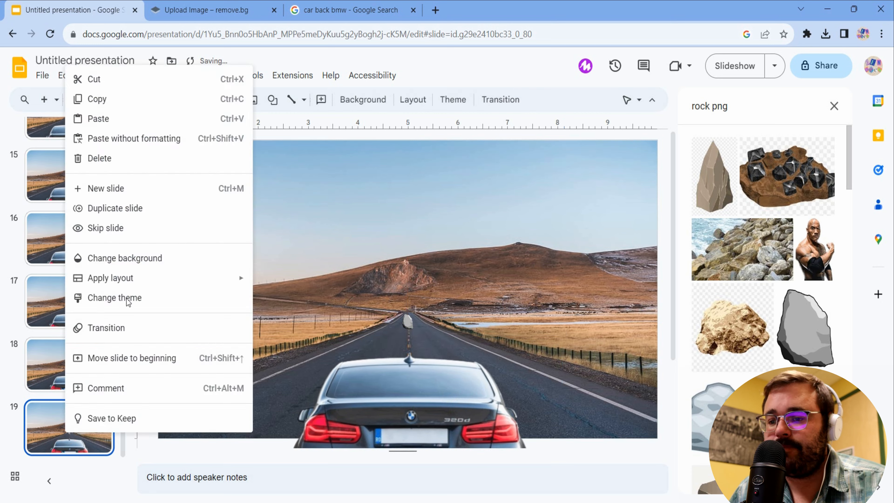
click(99, 209)
click(405, 405)
right_click(67, 428)
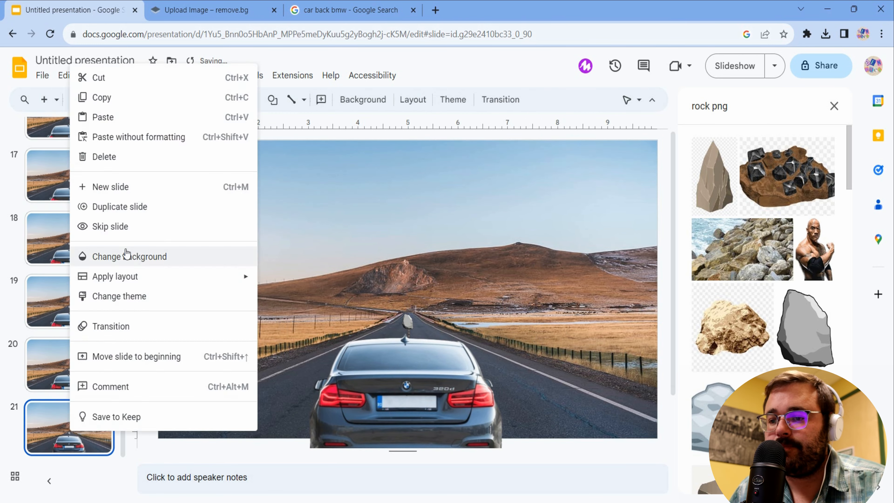
click(91, 204)
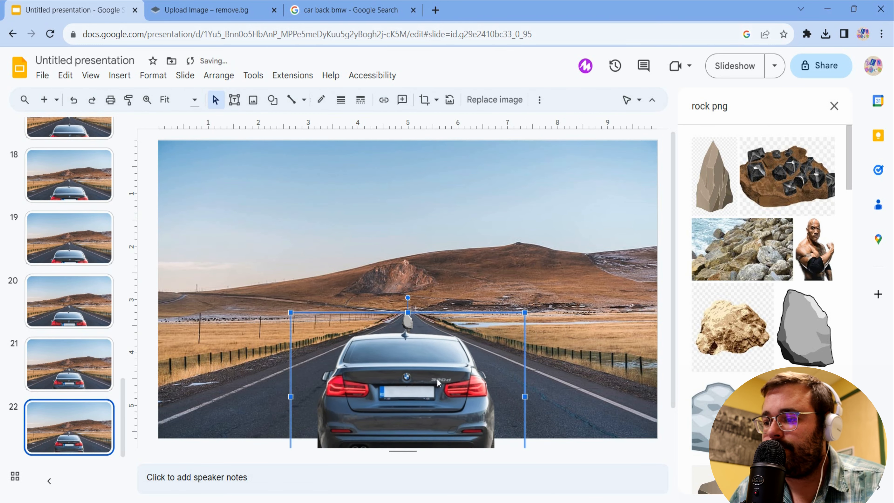
drag(434, 365, 428, 378)
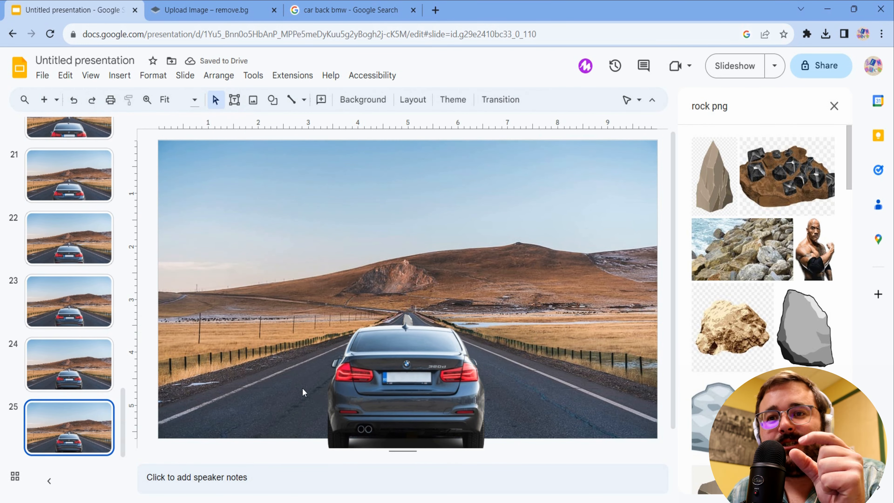
click(405, 387)
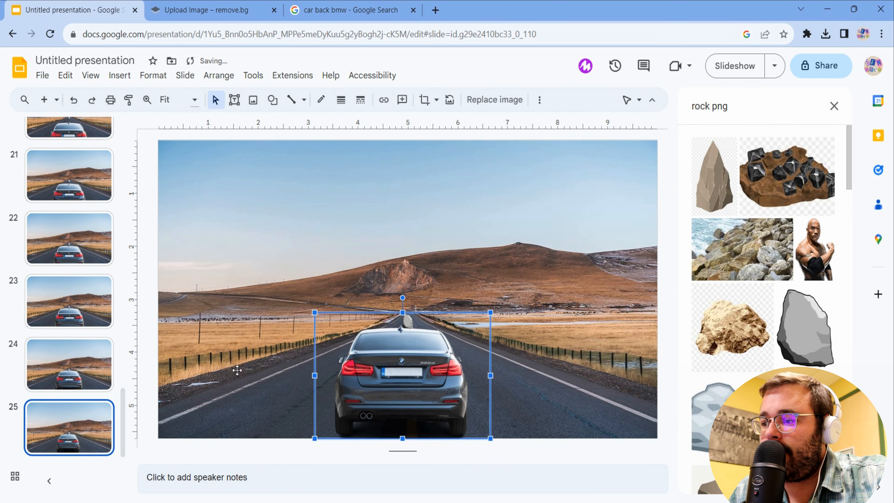
drag(490, 435, 473, 419)
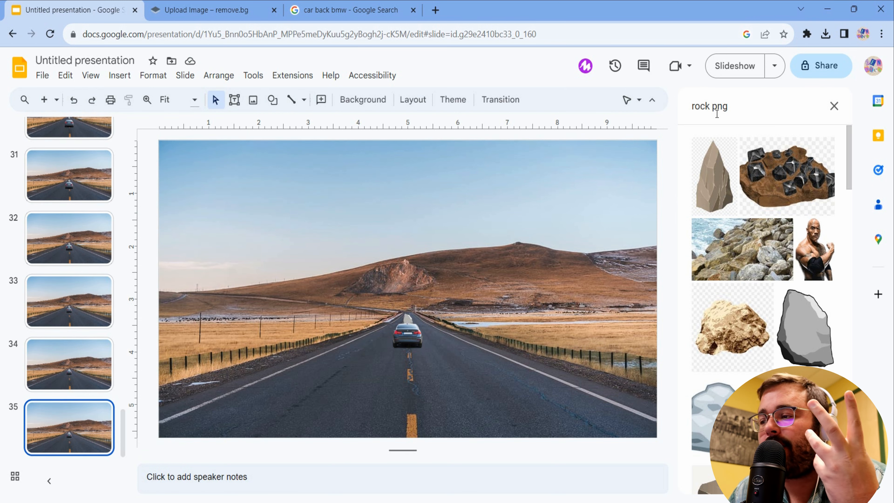
Search the web images for "bang png" and insert the black burst graphic on slide 35
drag(708, 112, 670, 106)
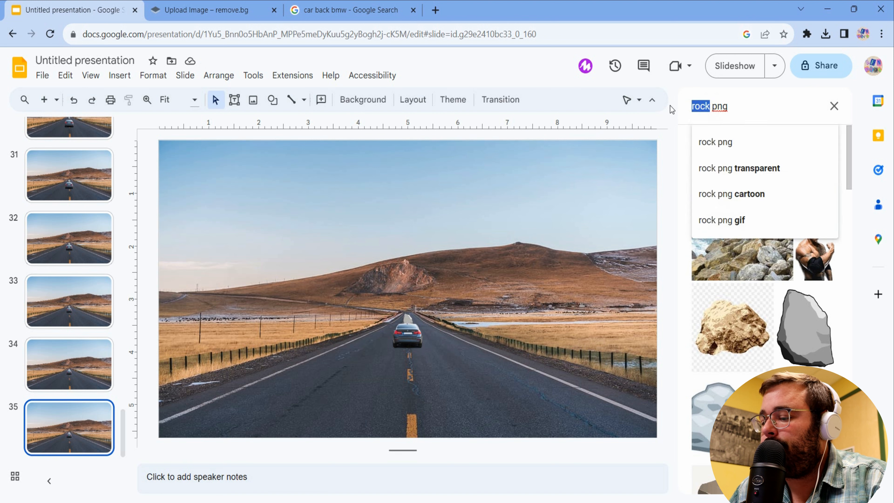
text(ban)
text(g)
key(Return)
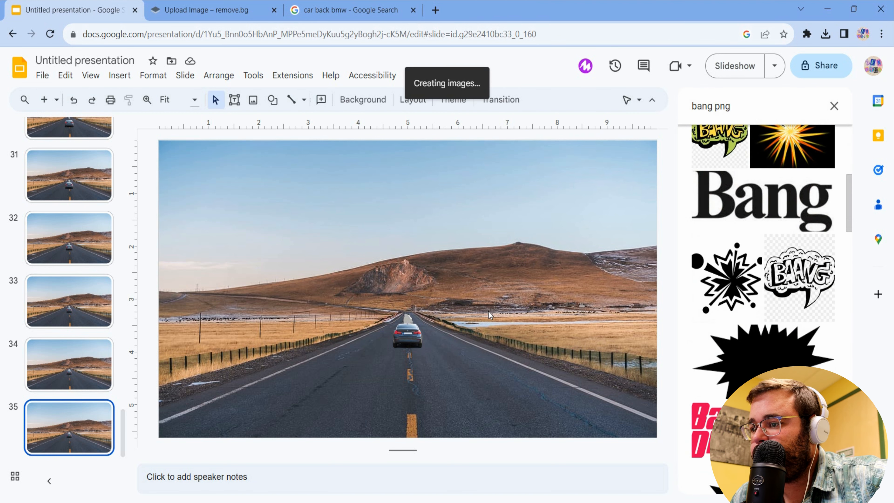
drag(307, 276, 413, 307)
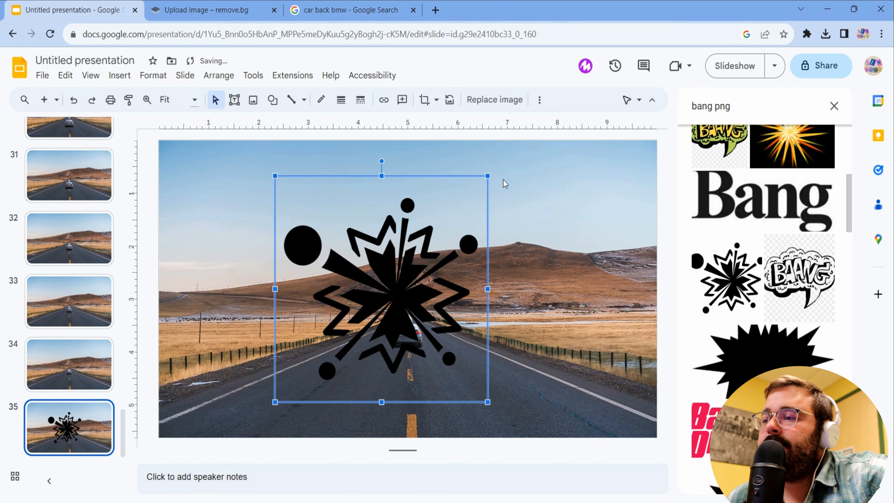
Shrink the burst graphic, center it around the car on slide 35, and send it backward behind the car
drag(488, 175, 419, 250)
drag(353, 335, 414, 348)
right_click(418, 350)
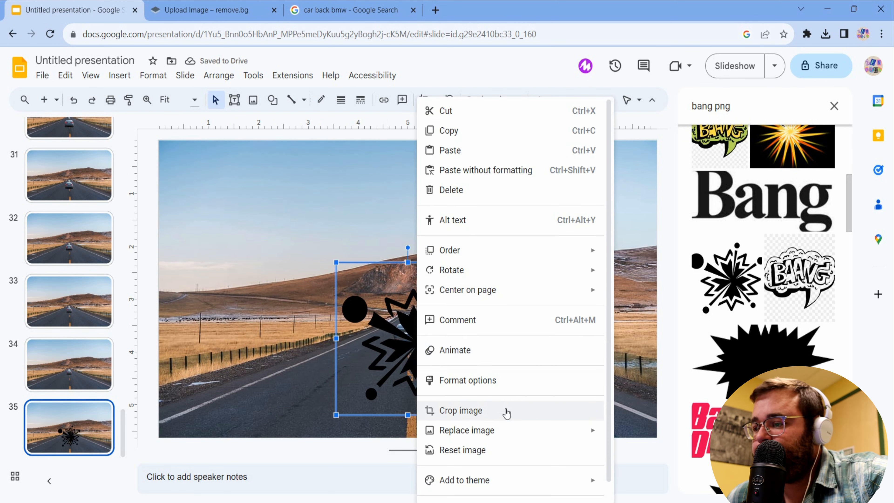
mouse_move(482, 254)
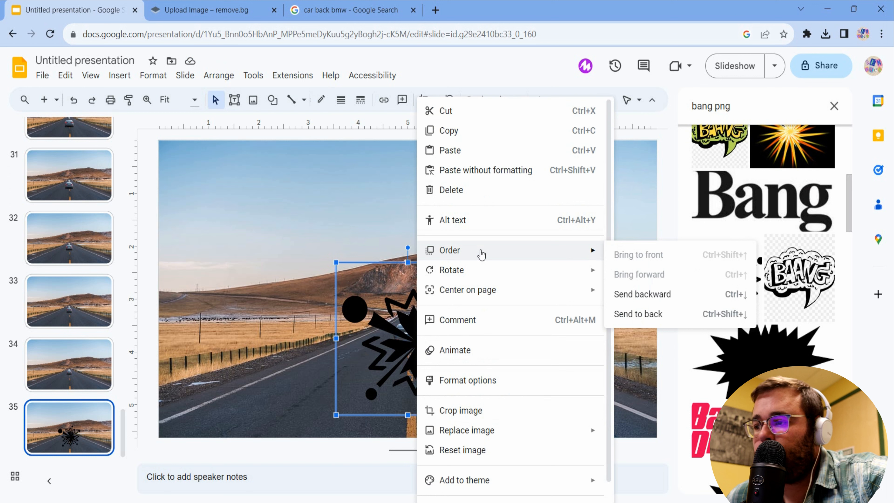
click(651, 295)
drag(427, 357, 420, 348)
drag(472, 255, 419, 333)
Duplicate slide 35 and adjust the burst graphic on the new copy
right_click(83, 428)
click(131, 205)
scroll(435, 244, up, 3)
drag(437, 234, 443, 215)
right_click(88, 421)
Play the car animation in the slideshow through to the crash, and advance through the starry-space and pond example animations
key(Right)
key(Right)
key(Right)
key(Right)
key(Right)
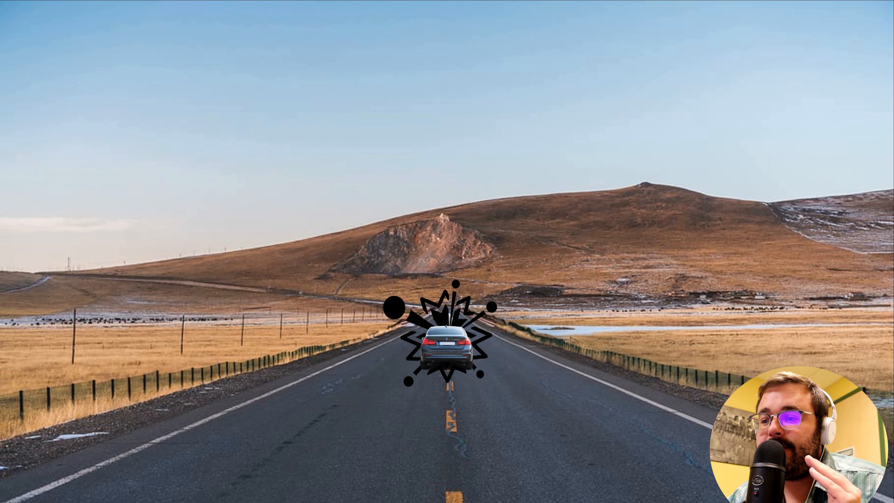
key(Right)
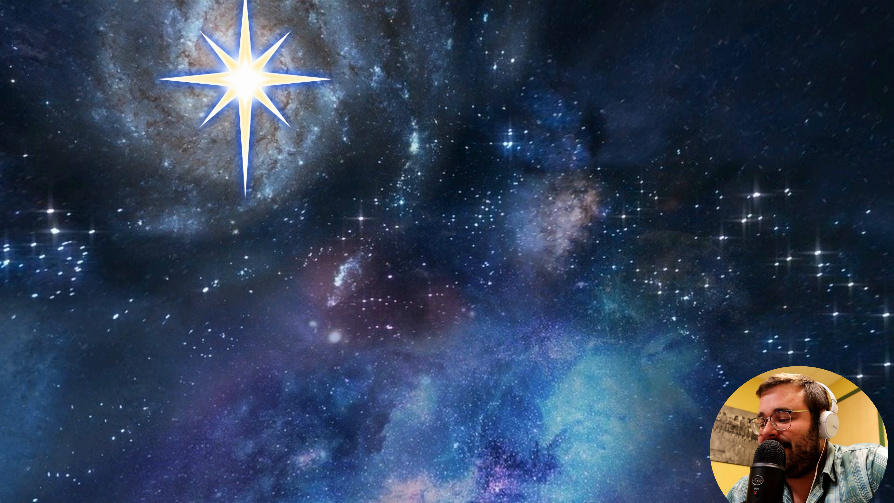
click(890, 161)
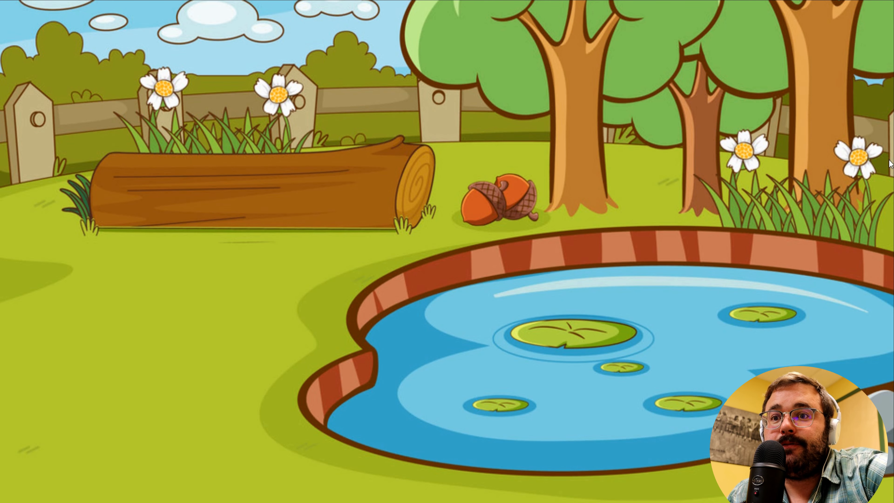